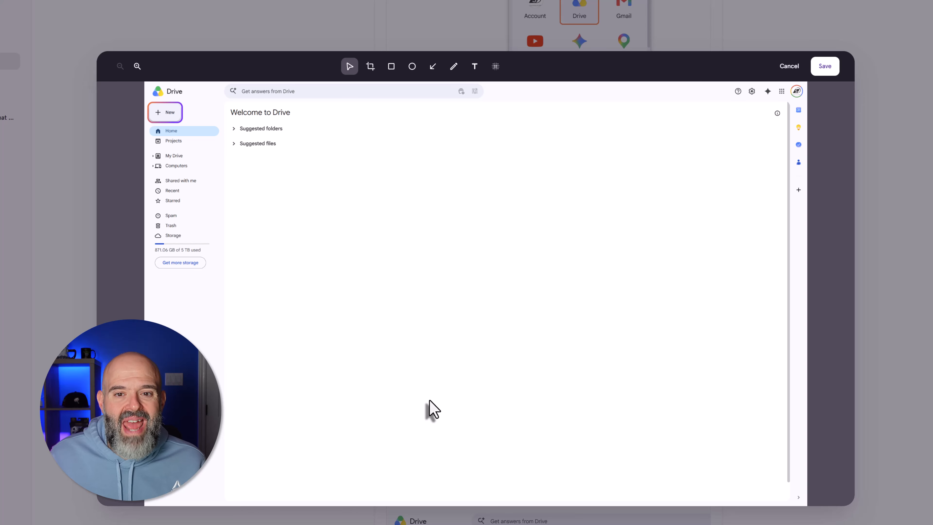
left_click(376, 70)
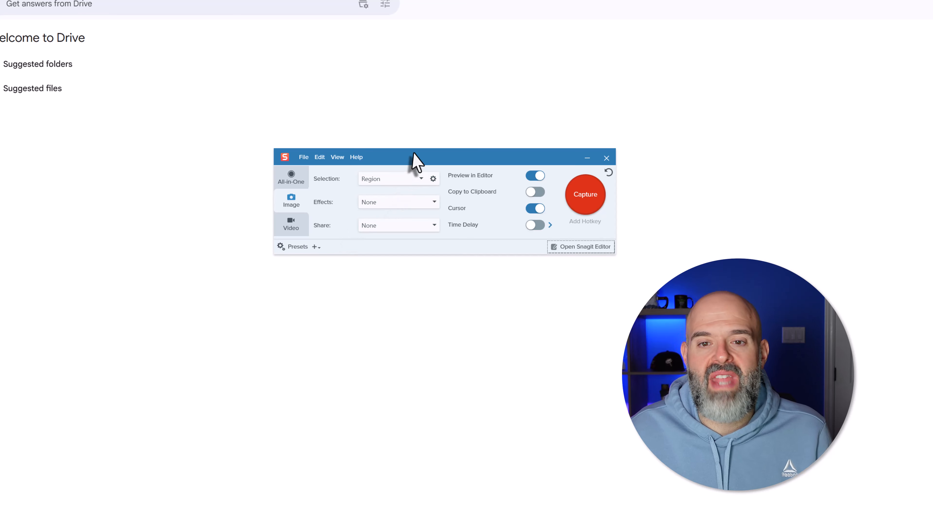
Capture a rectangular region of the Google Drive home page covering the sidebar and the welcome area with Snagit.
left_click_drag(414, 158, 445, 149)
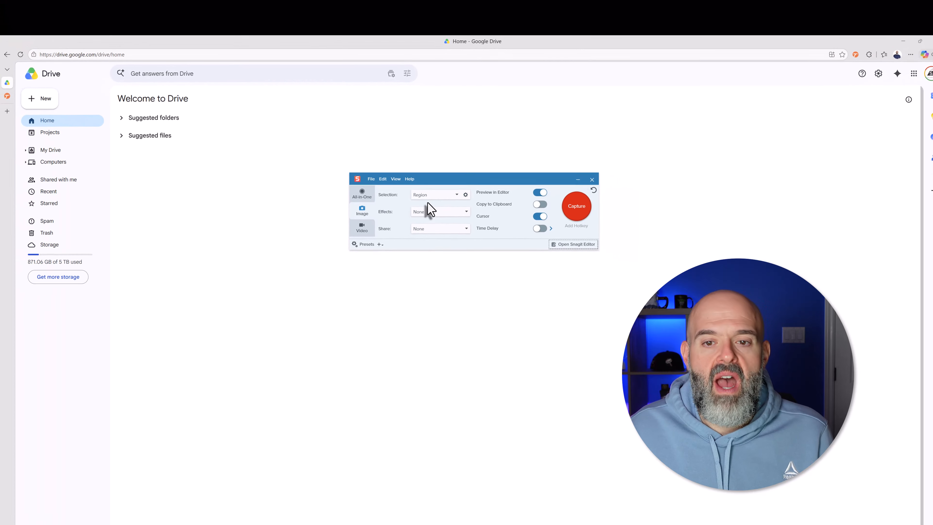
left_click(574, 210)
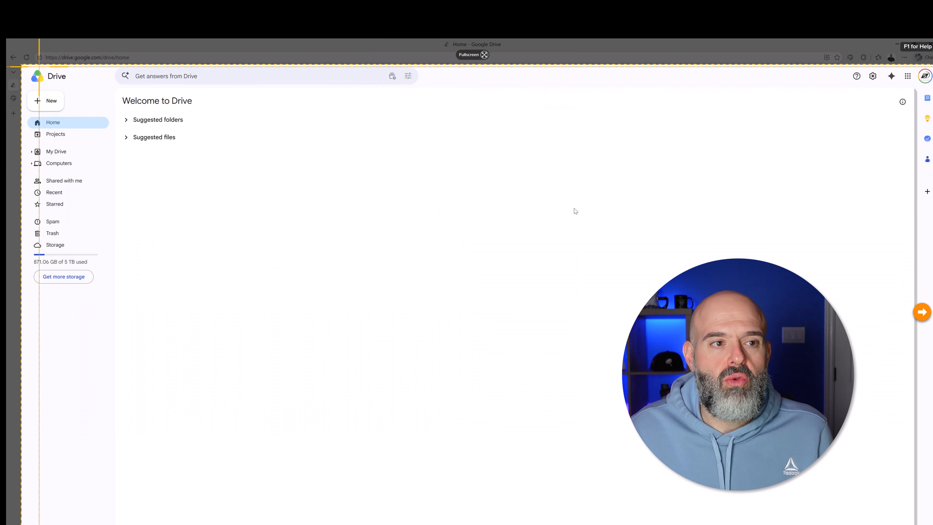
left_click_drag(22, 65, 450, 291)
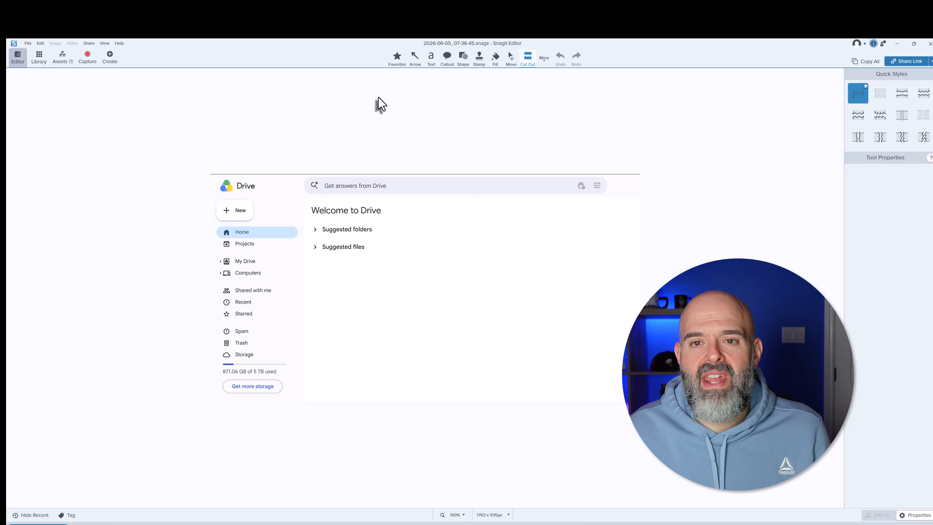
left_click(545, 61)
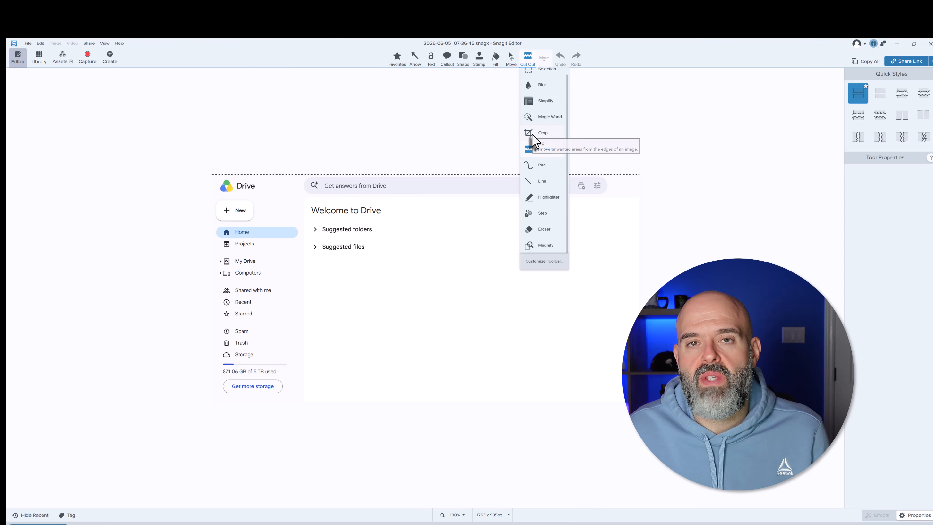
left_click(420, 131)
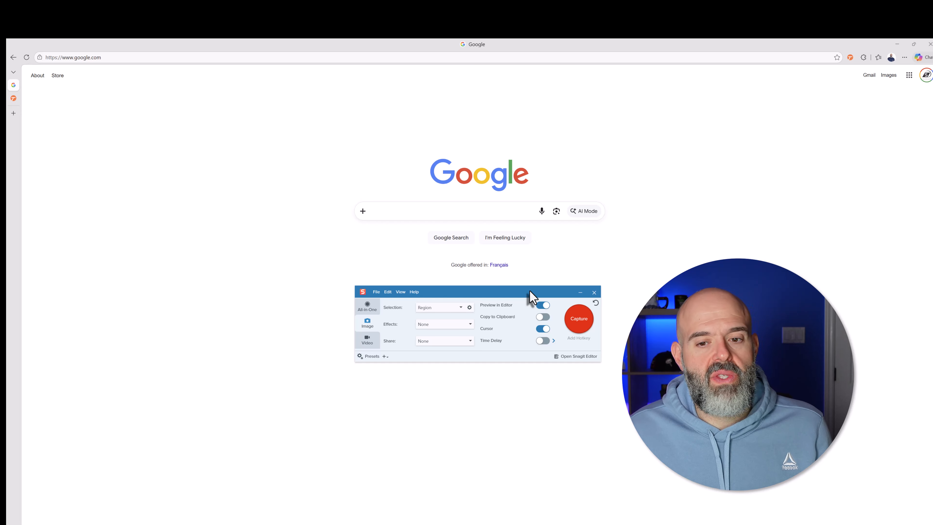
Set the image capture selection to Steps and start the capture on the Google home page.
left_click(459, 309)
left_click(444, 342)
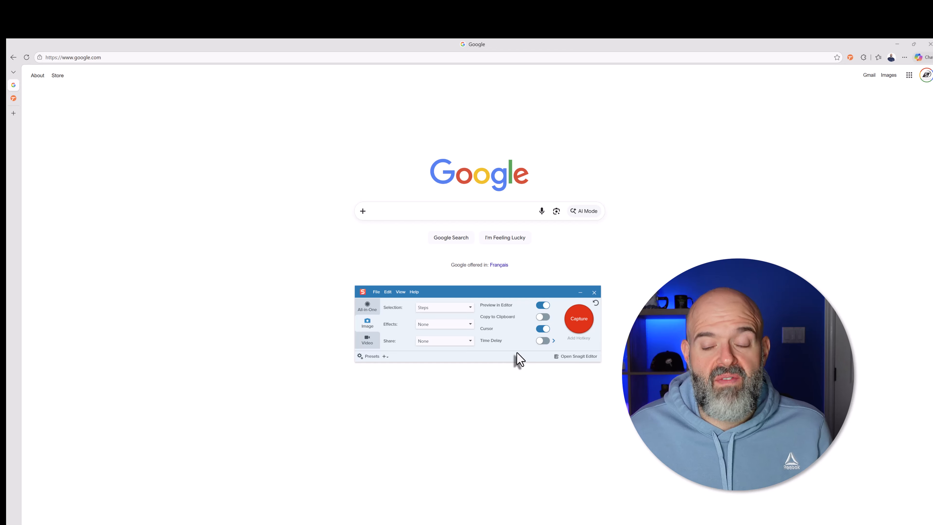
left_click(581, 319)
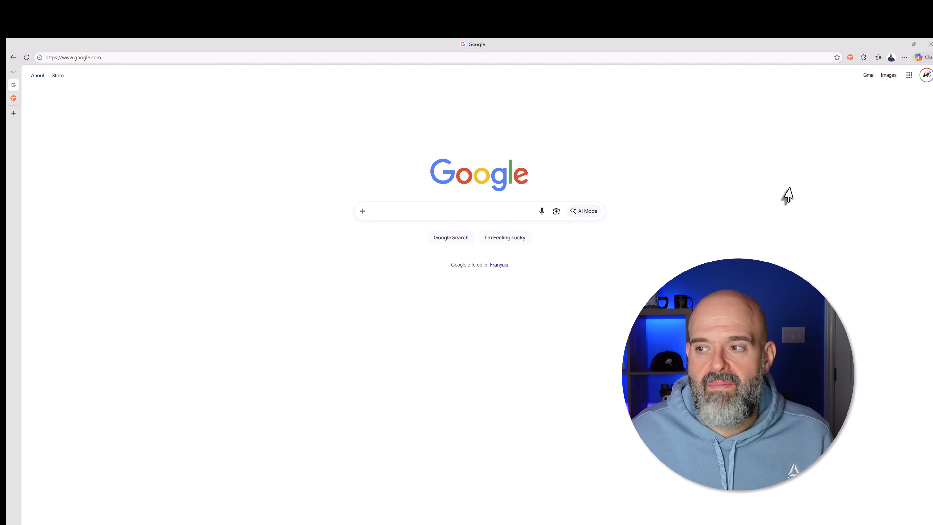
Open Google Drive from the Google apps and upload Test Document from the Desktop, replacing the existing file.
left_click(910, 77)
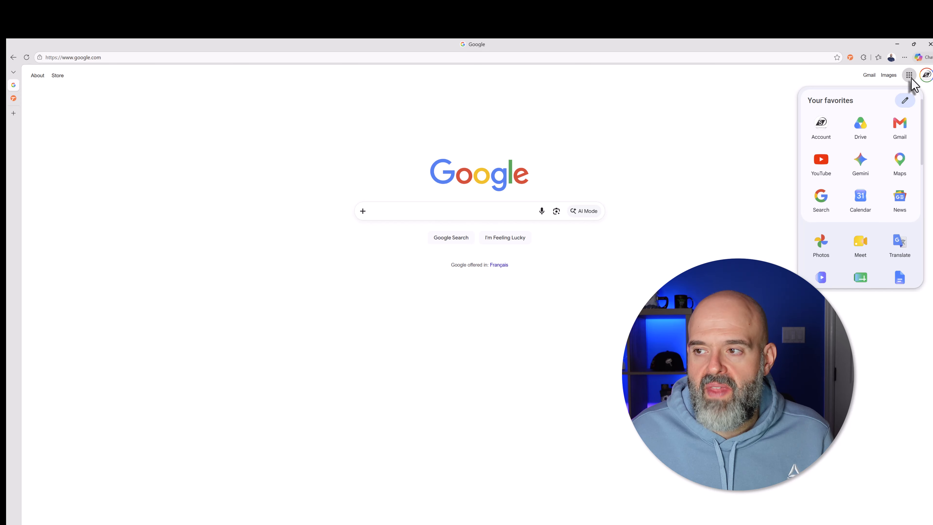
left_click(859, 128)
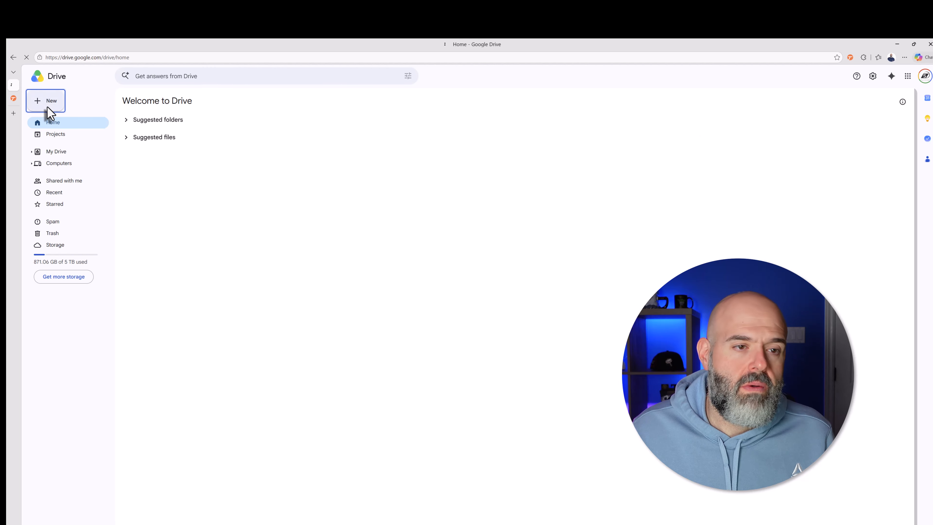
left_click(46, 108)
left_click(46, 120)
left_click(67, 189)
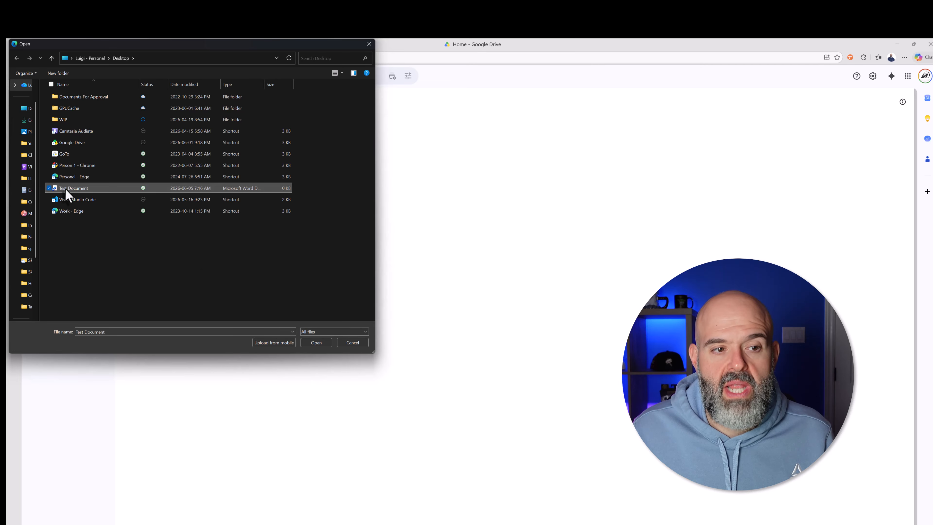
left_click(314, 343)
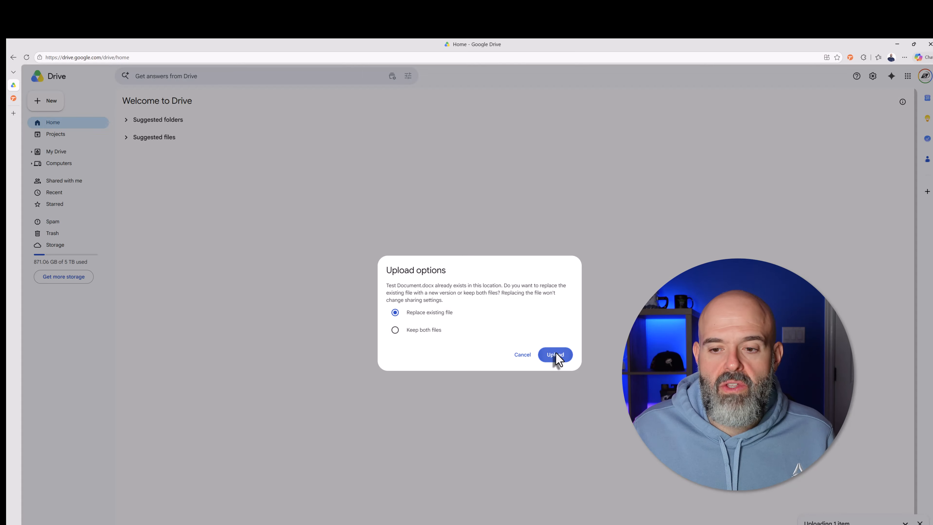
left_click(556, 355)
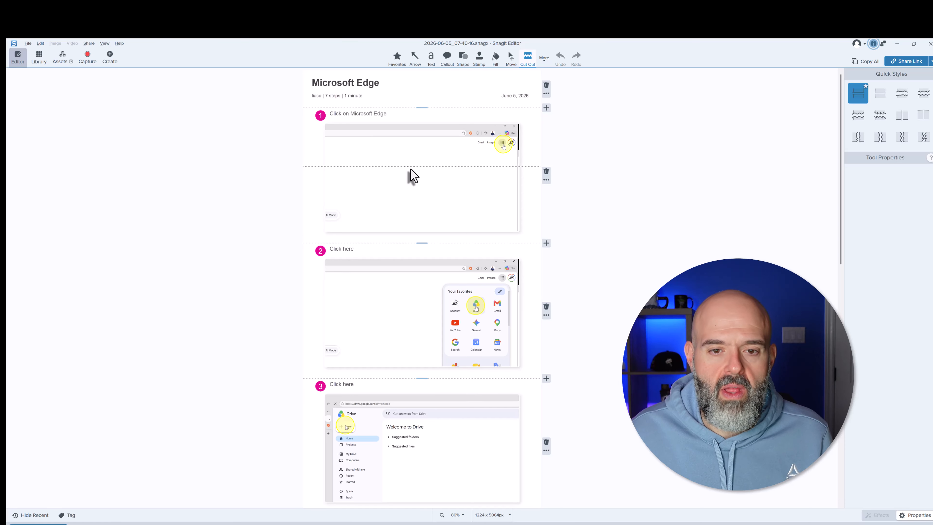
Review the captions and screenshots of the captured step guide from the first step to the last.
scroll(411, 287, "down", 1)
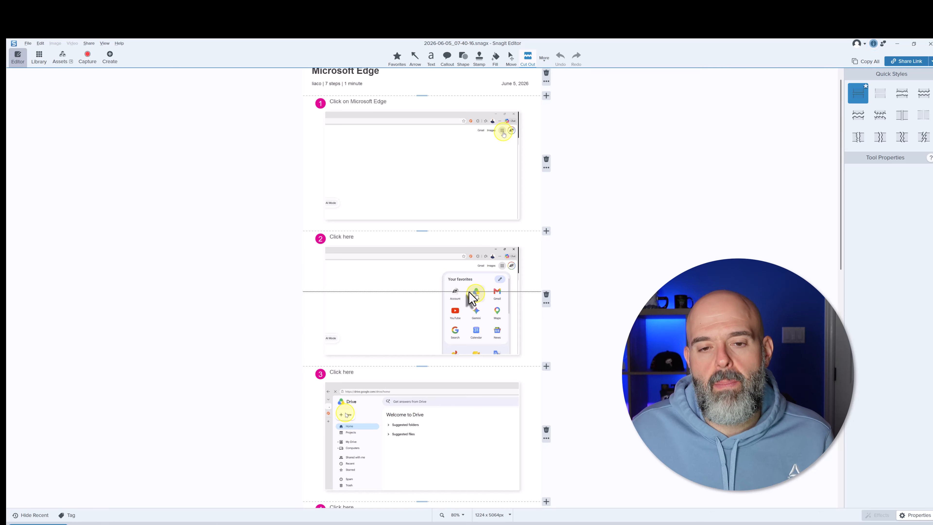
scroll(381, 330, "down", 3)
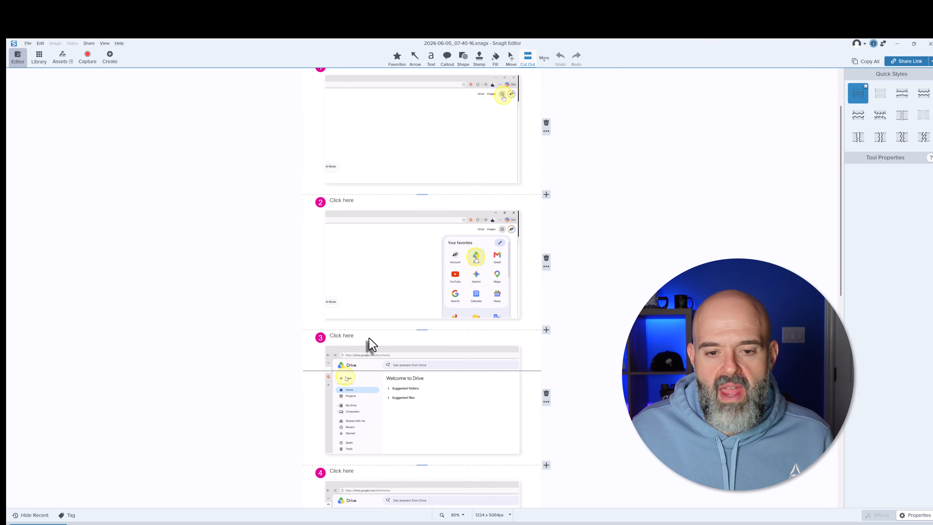
scroll(371, 343, "down", 2)
scroll(369, 338, "down", 1)
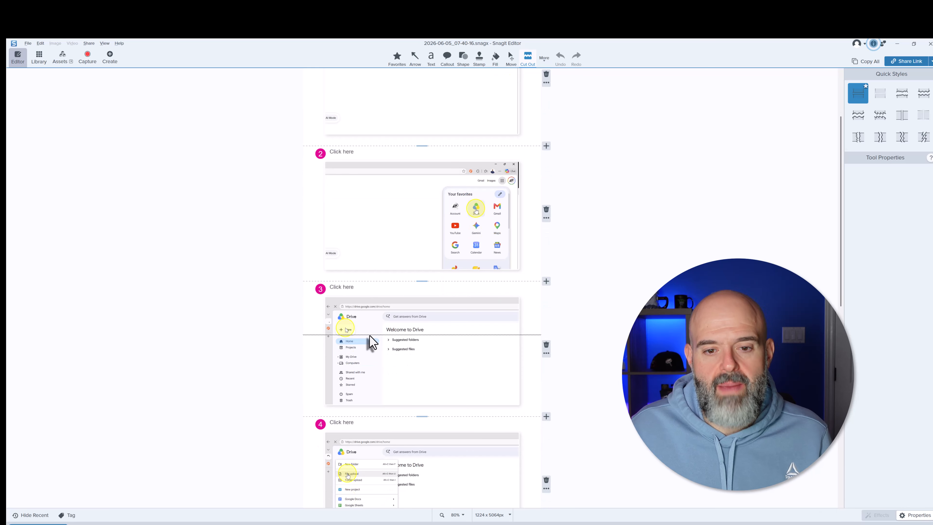
scroll(403, 260, "down", 3)
scroll(404, 266, "down", 5)
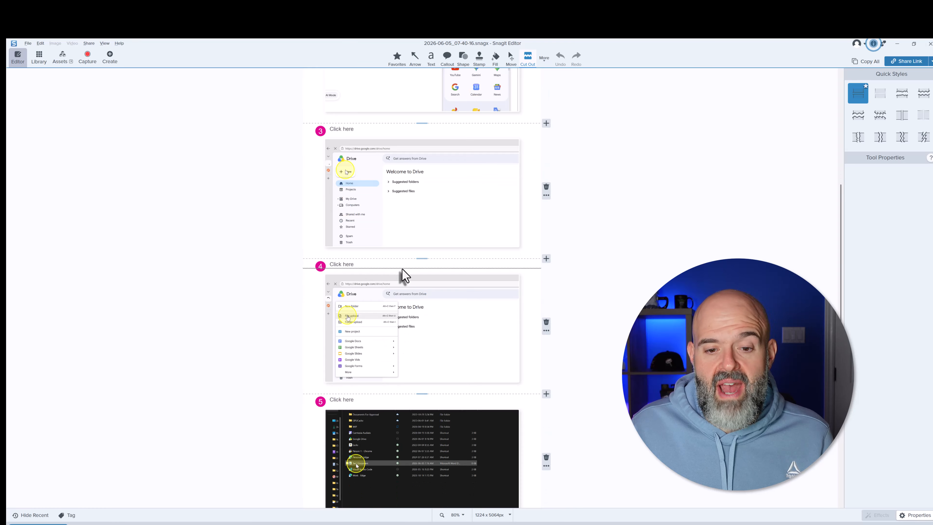
scroll(404, 292, "down", 2)
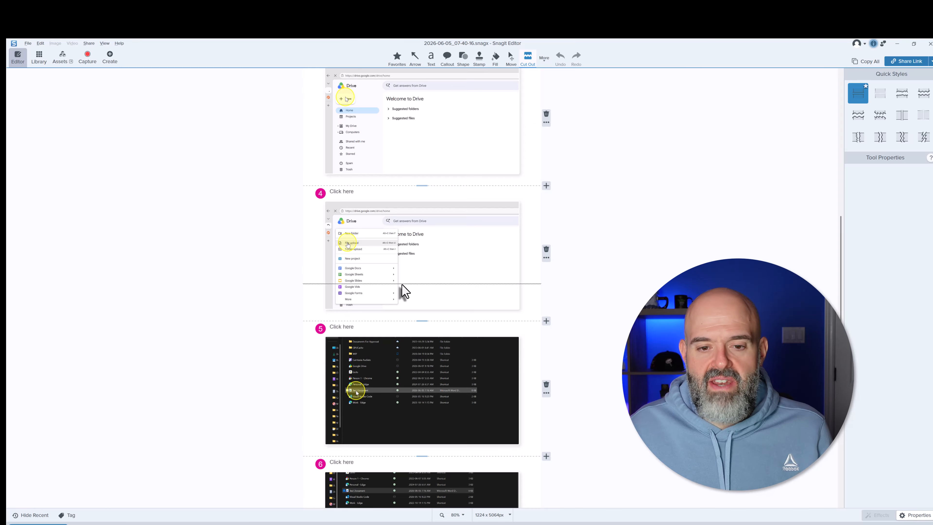
scroll(402, 286, "down", 3)
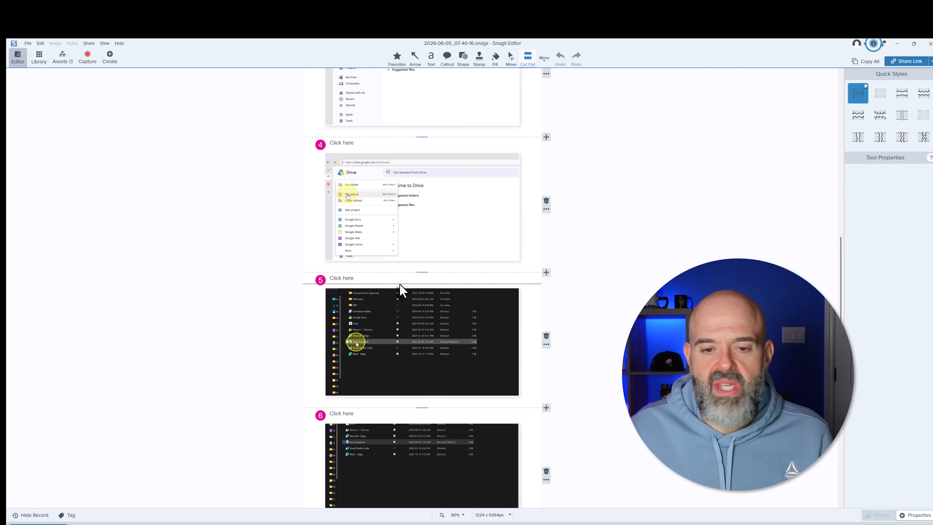
scroll(402, 291, "down", 5)
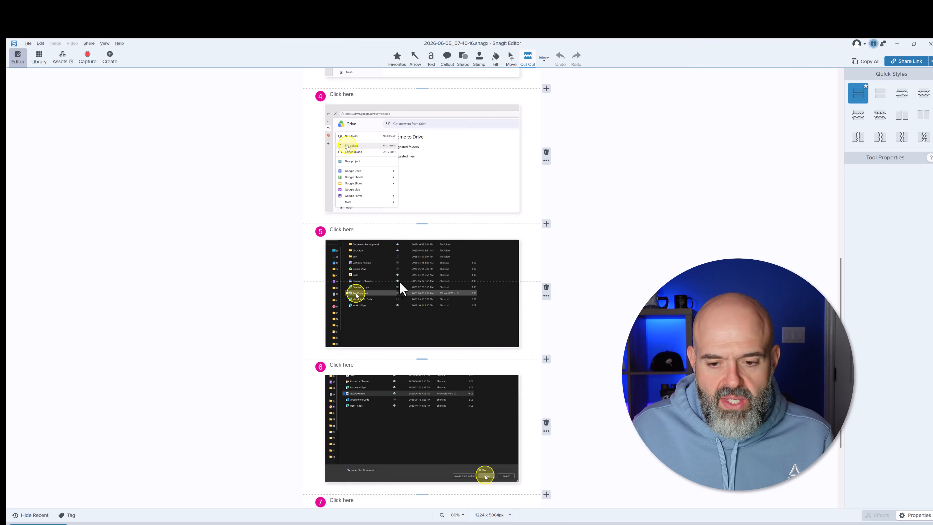
scroll(404, 293, "down", 1)
scroll(402, 293, "down", 4)
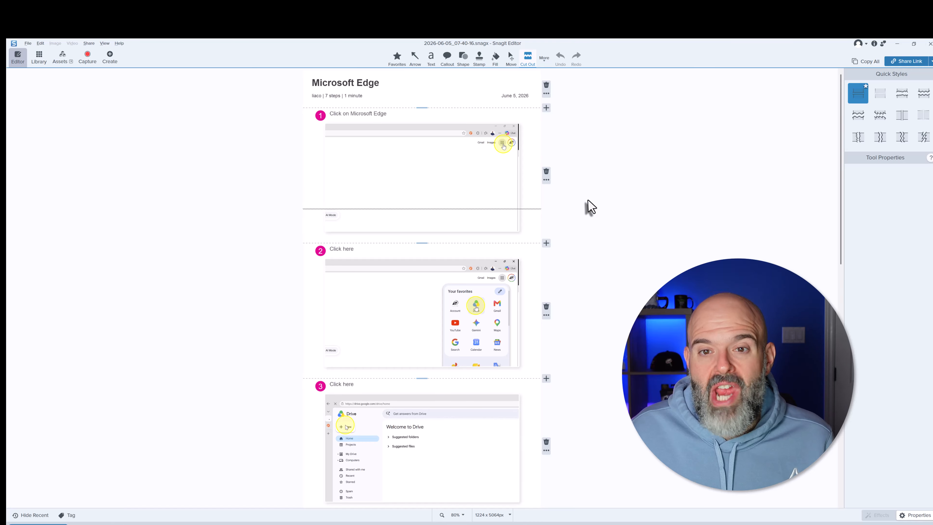
Replace the caption of step 1 with "Click on the hamburger menu".
left_click(546, 61)
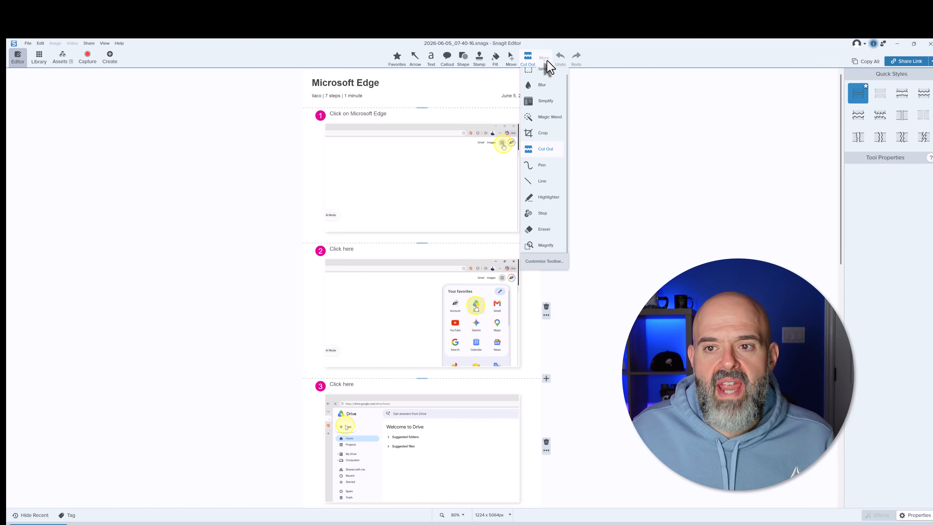
left_click(545, 73)
left_click(357, 115)
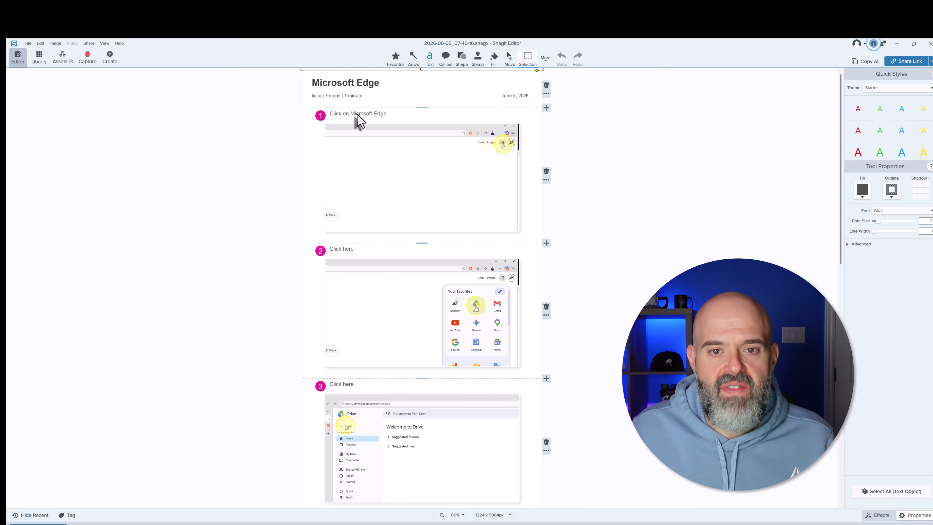
key("ctrl+a")
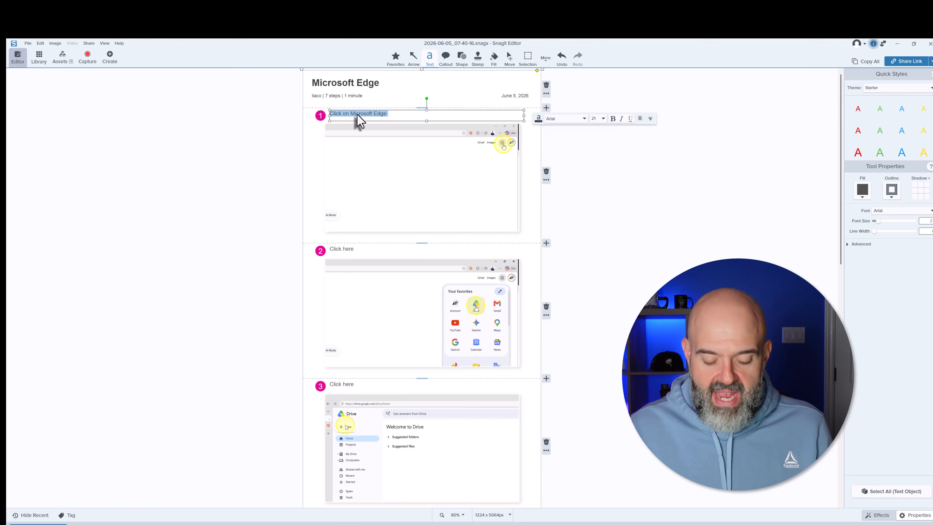
type("Click o")
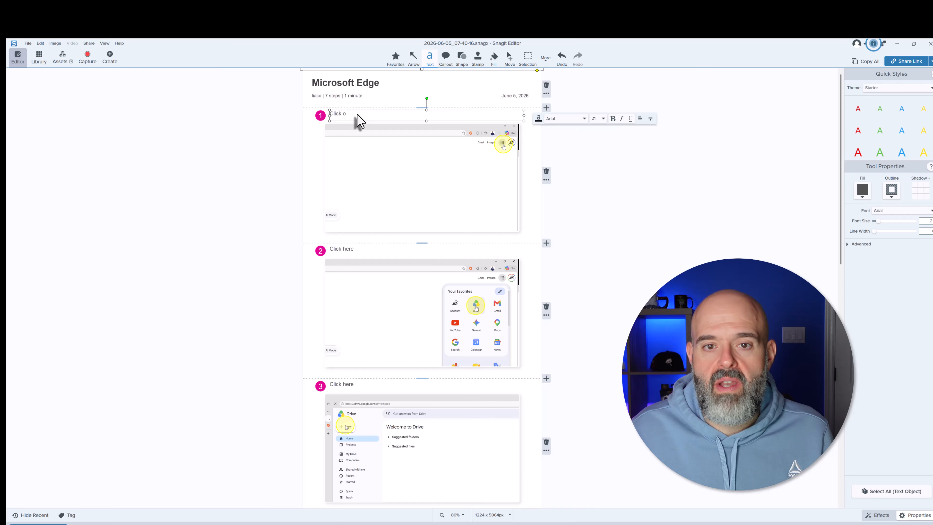
type("n the hamburger menu")
key("Escape")
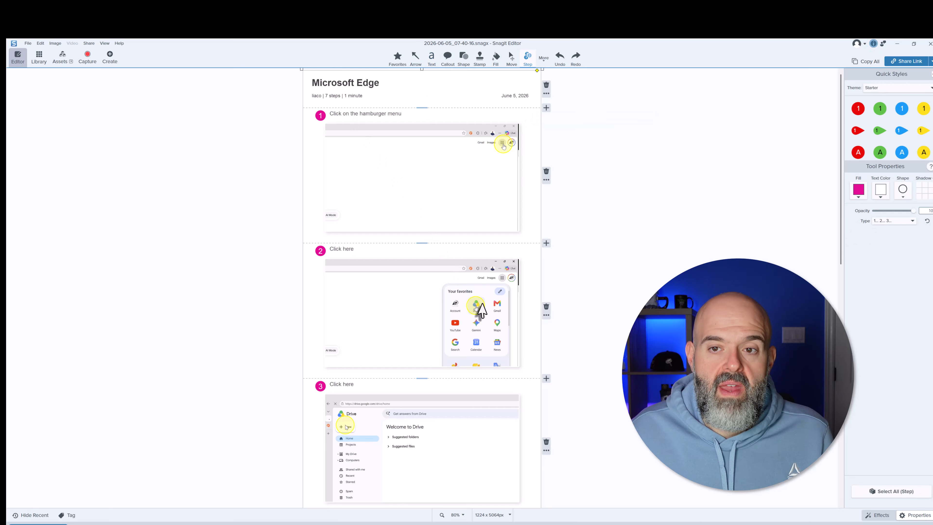
Blur the block of file list rows just below the Documents For Approval folder in step 5's screenshot.
scroll(484, 310, "down", 1)
scroll(485, 310, "down", 5)
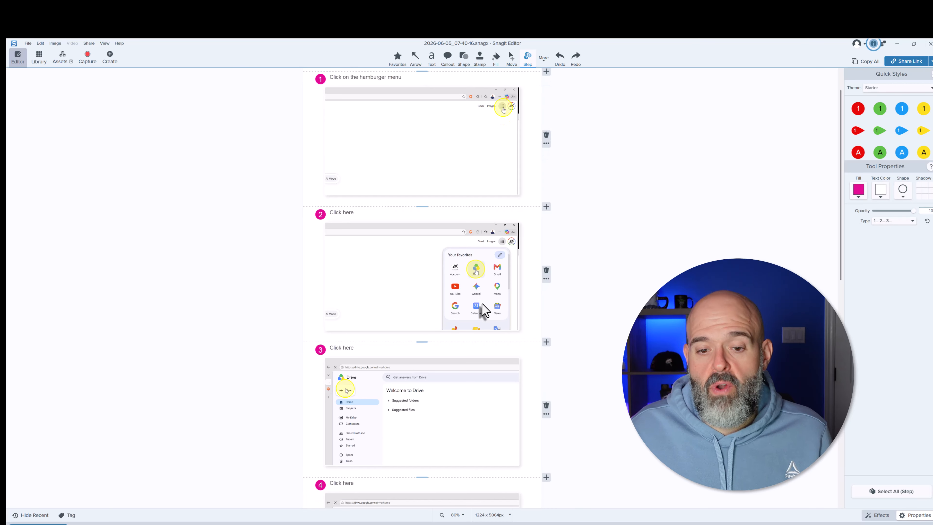
scroll(479, 289, "down", 6)
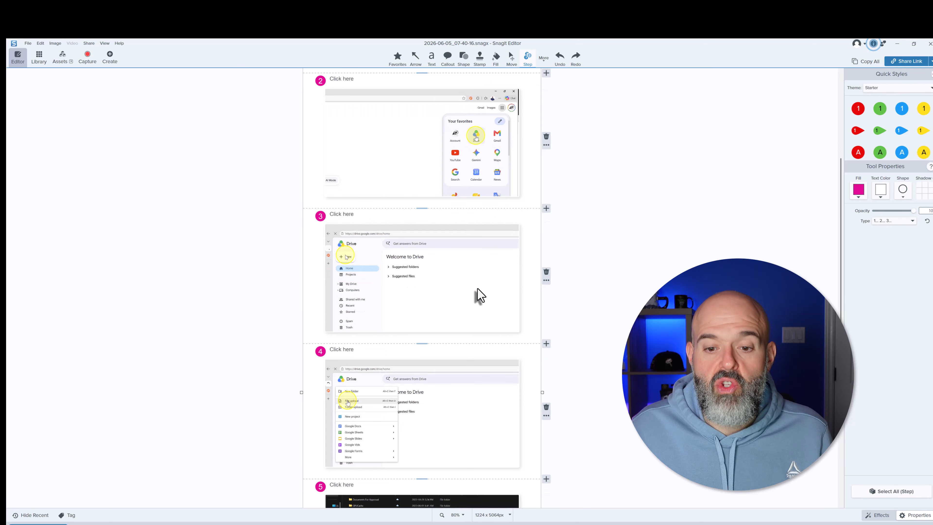
scroll(480, 294, "down", 1)
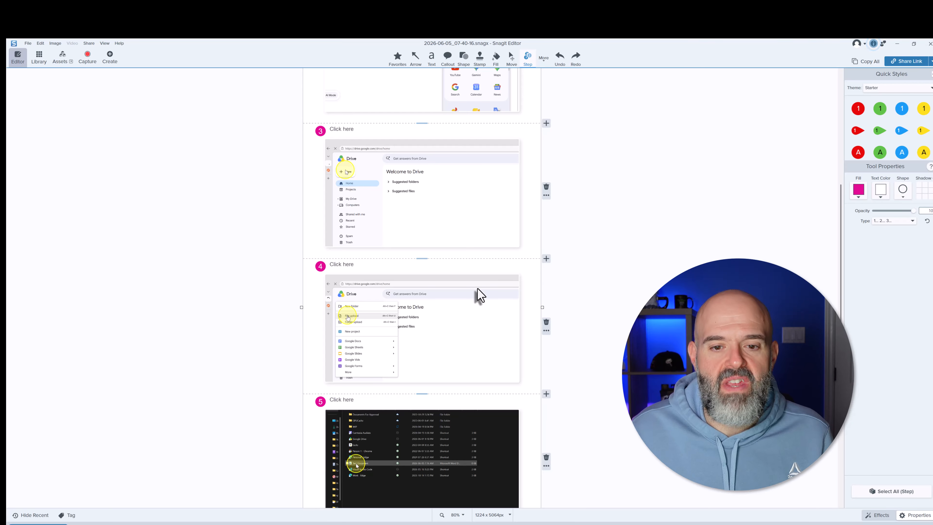
scroll(480, 294, "down", 1)
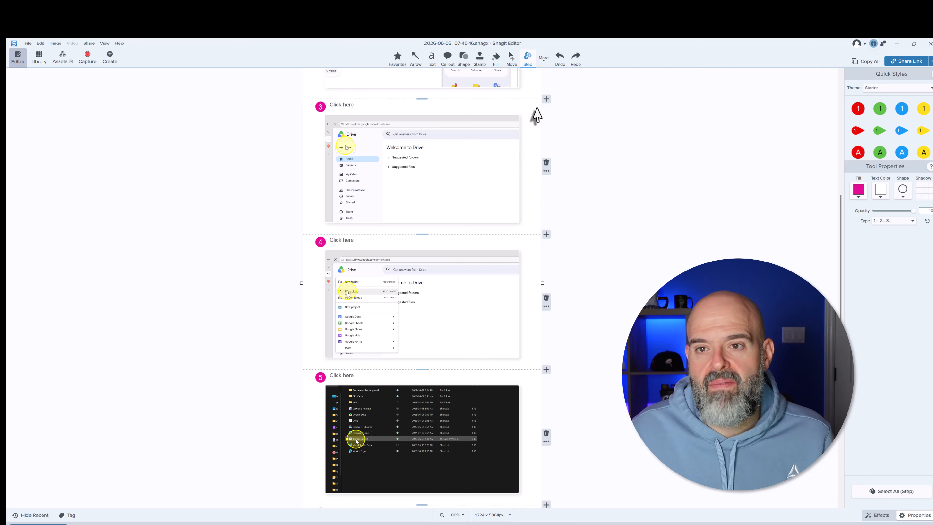
left_click(544, 60)
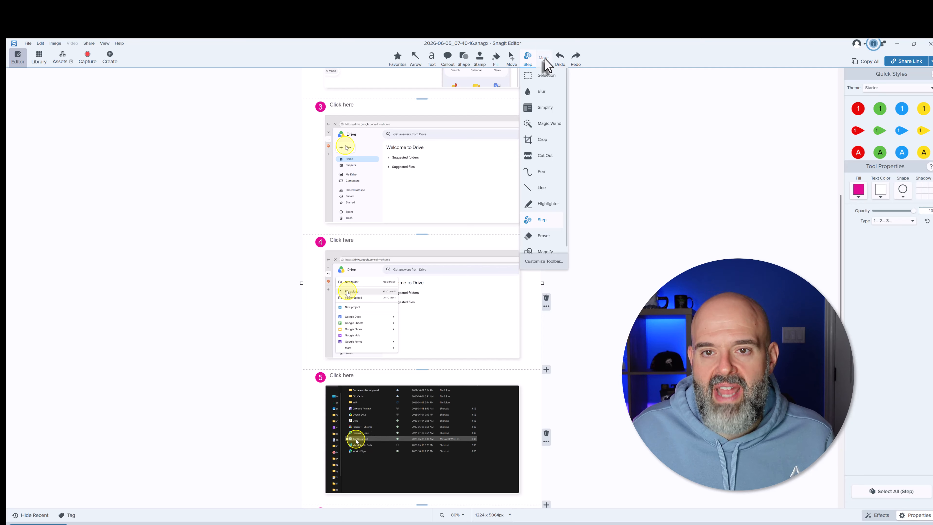
left_click(545, 94)
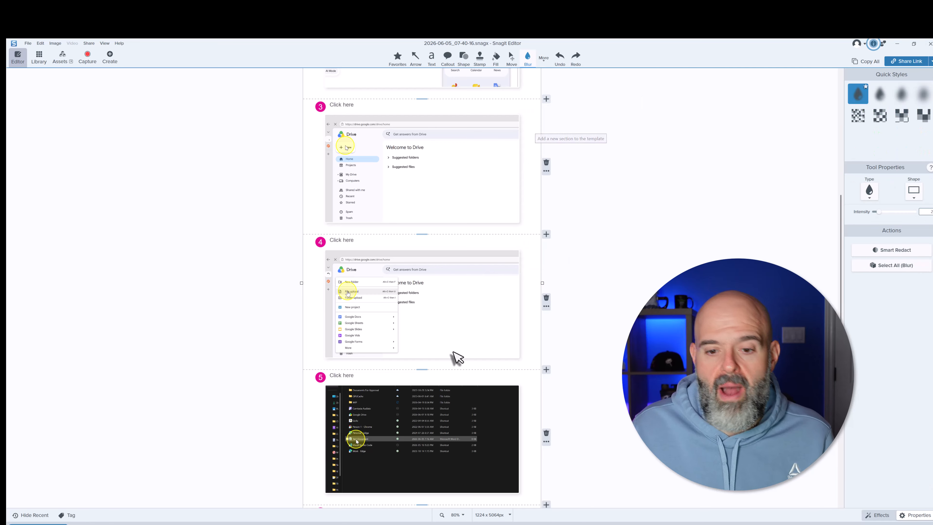
left_click_drag(348, 393, 361, 411)
left_click_drag(458, 426, 467, 422)
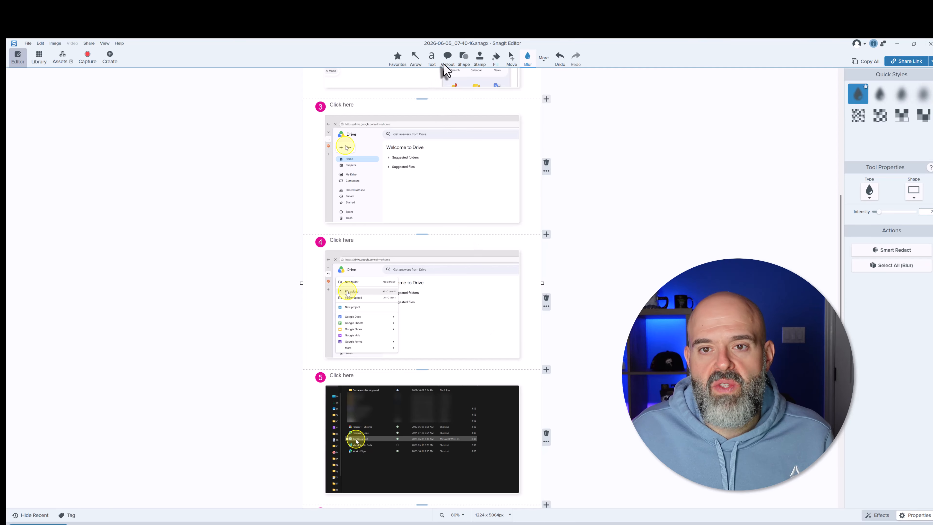
Add a red arrow-shaped callout to step 5's screenshot and rotate it to point at the highlighted Test Document row.
left_click(448, 58)
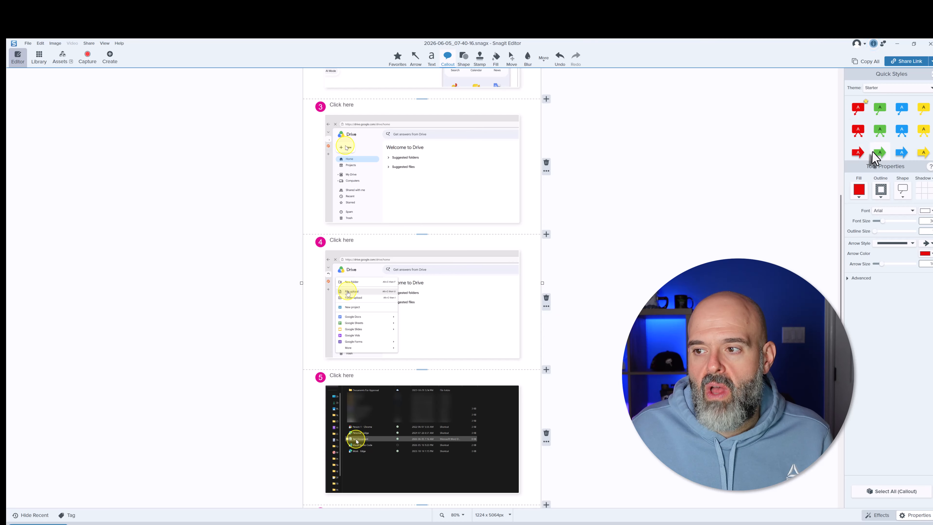
left_click(859, 154)
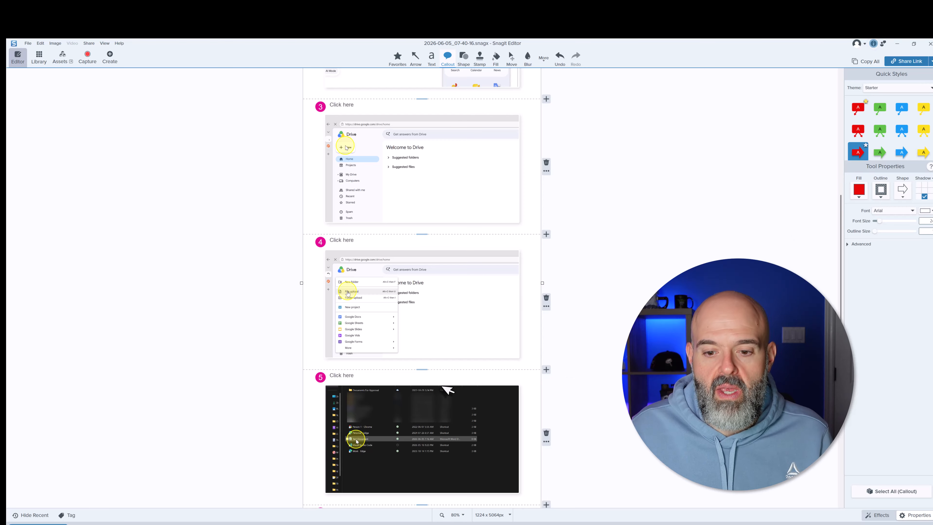
left_click_drag(375, 433, 409, 458)
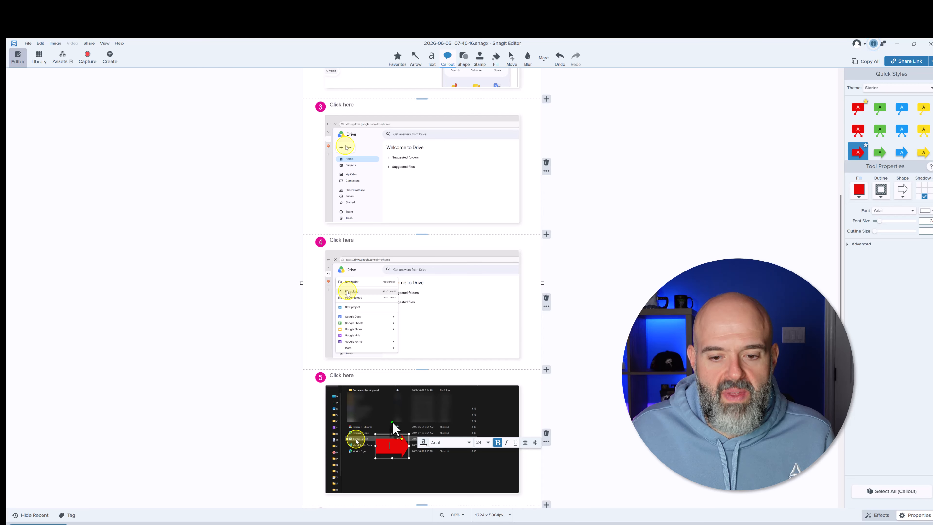
left_click_drag(392, 422, 390, 464)
scroll(404, 441, "down", 3)
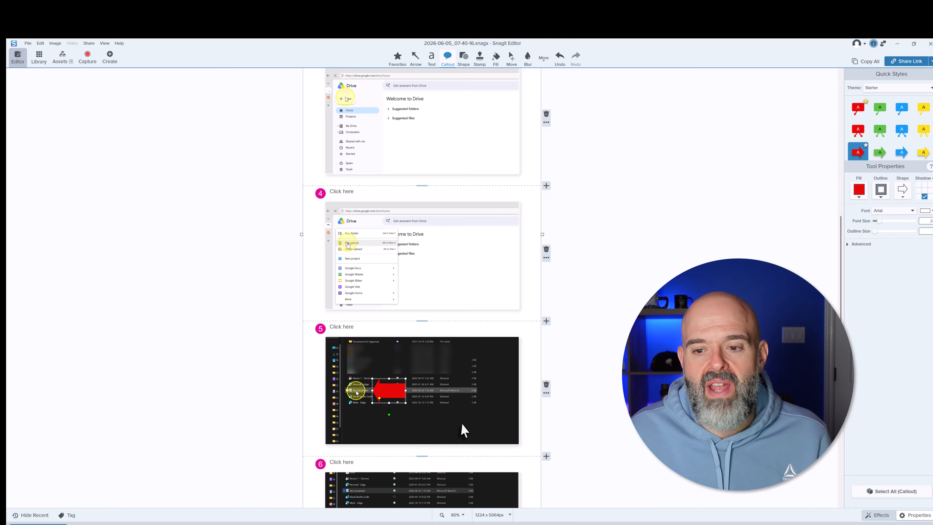
scroll(463, 430, "down", 1)
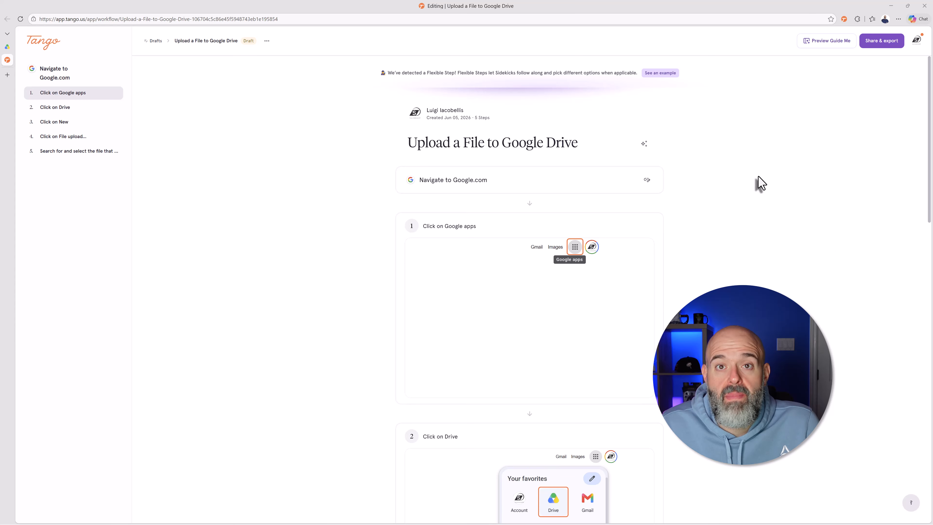
In Tango, move the Upload a File to Google Drive guide to the Team Library and play its video embed preview.
left_click(893, 46)
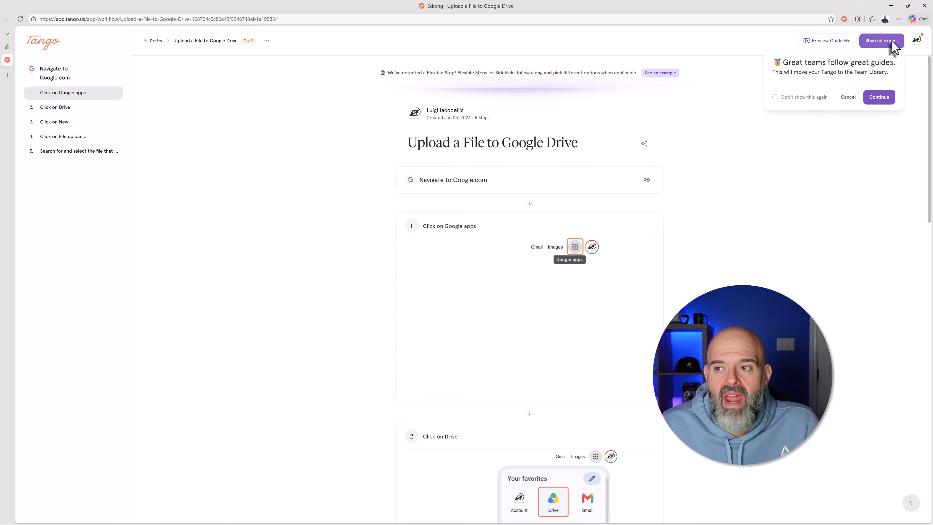
left_click(881, 97)
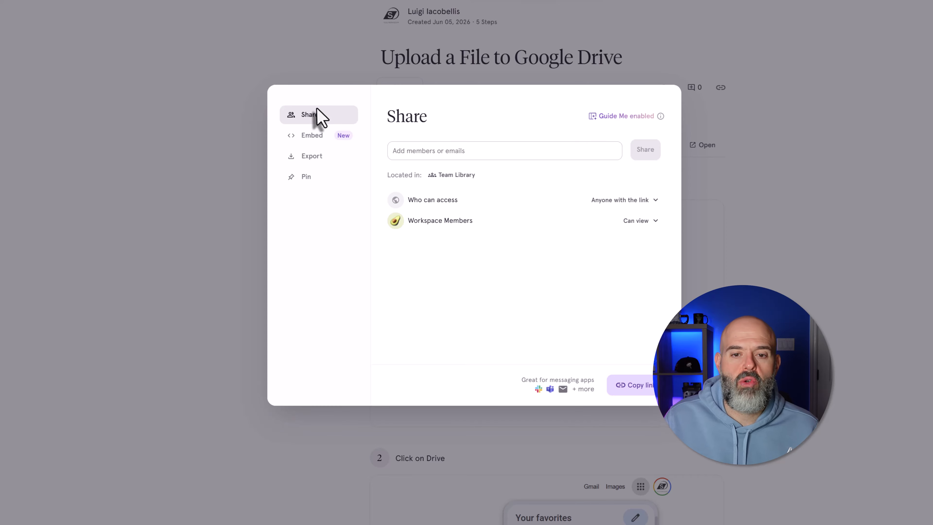
left_click(317, 137)
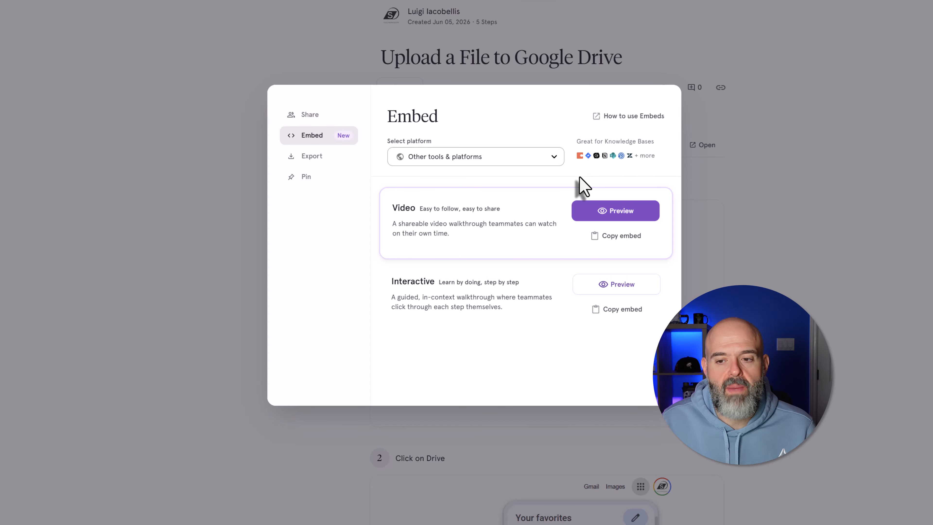
left_click(603, 215)
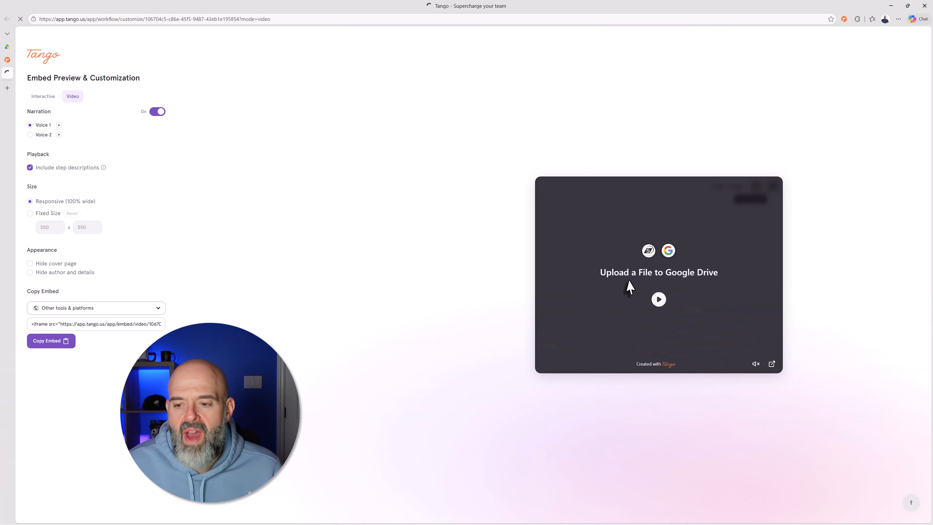
left_click(661, 300)
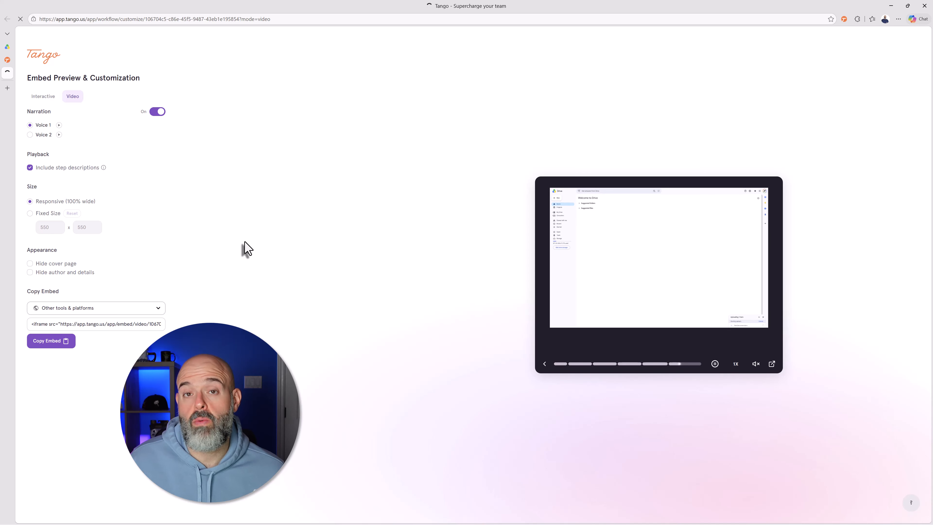
Return to the guide's sharing options and export the guide as a PDF download.
key("ctrl+shift+Tab")
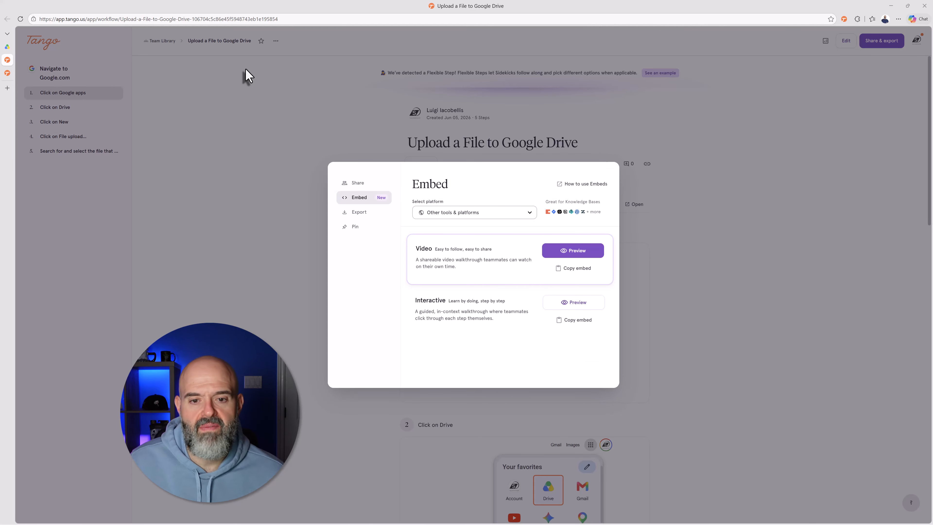
left_click(356, 212)
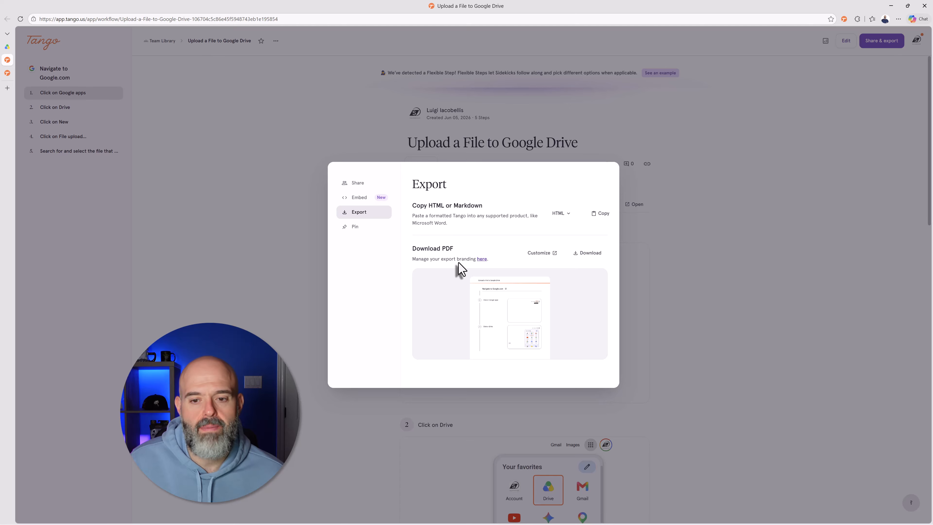
left_click(595, 255)
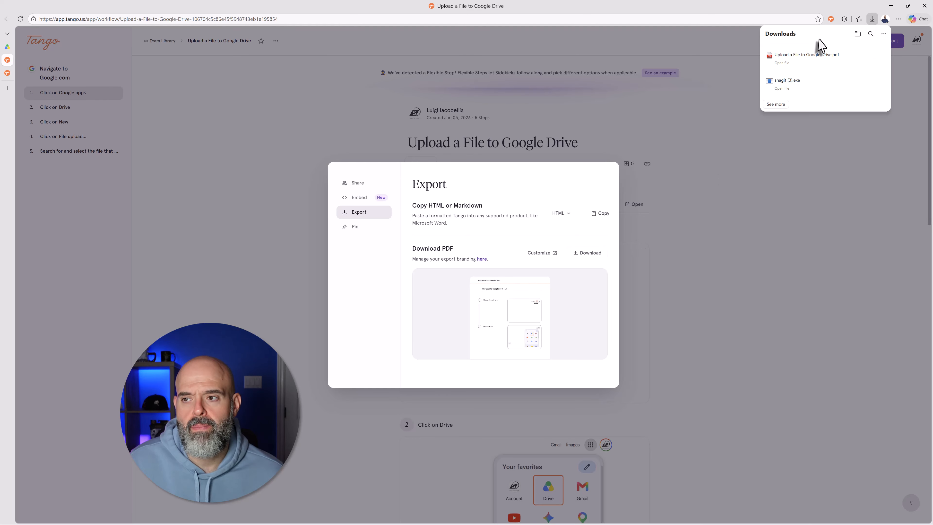
Open the downloaded Upload a File to Google Drive.pdf and review its step layout across both pages.
left_click(814, 61)
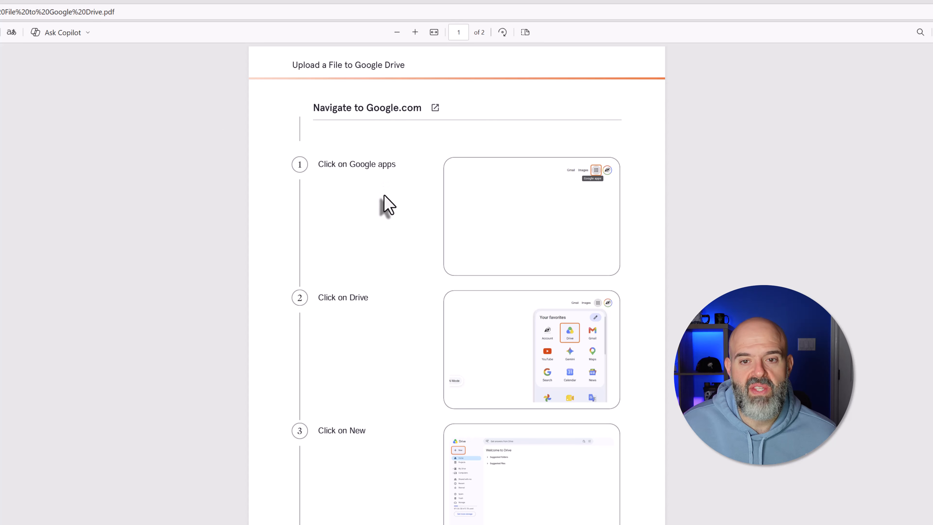
scroll(555, 213, "down", 2)
scroll(548, 210, "down", 4)
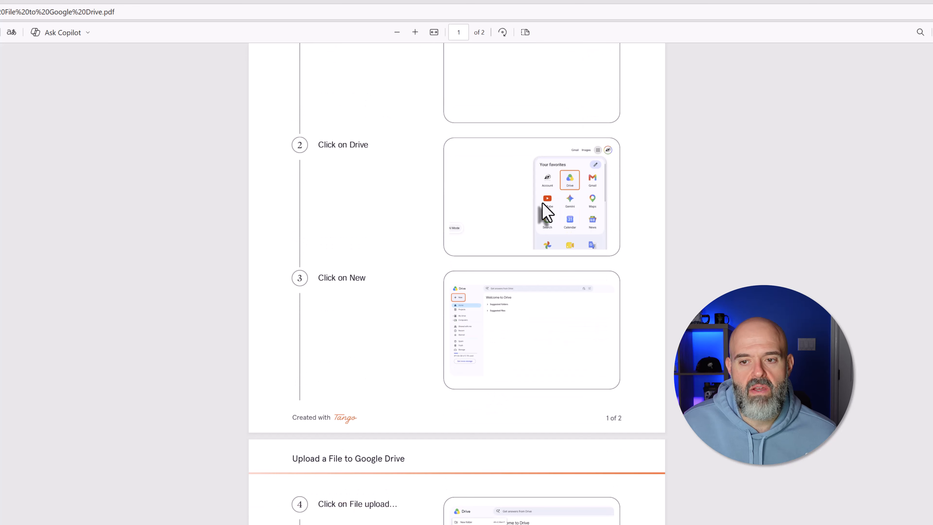
scroll(543, 207, "down", 10)
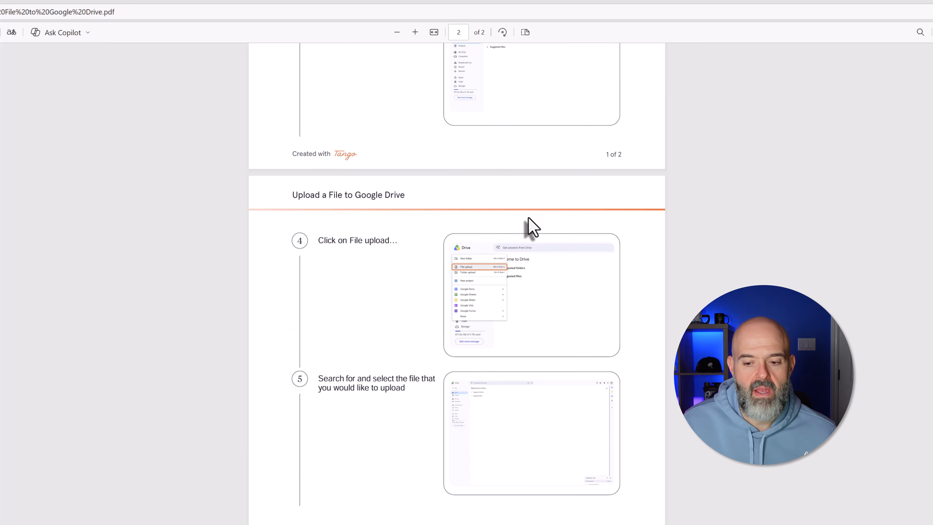
scroll(528, 224, "up", 20)
scroll(514, 242, "up", 1)
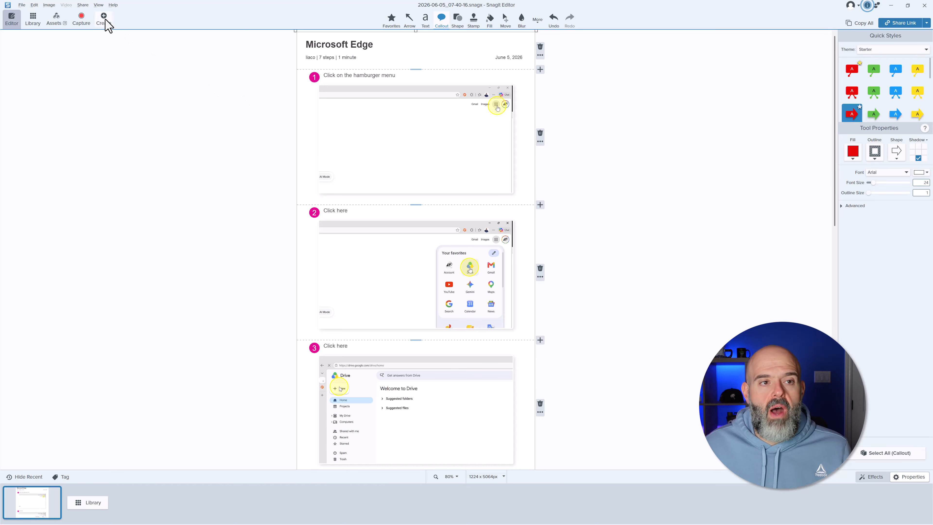
Switch to Snagit Editor and share the captured step guide to a new Word document.
left_click(83, 5)
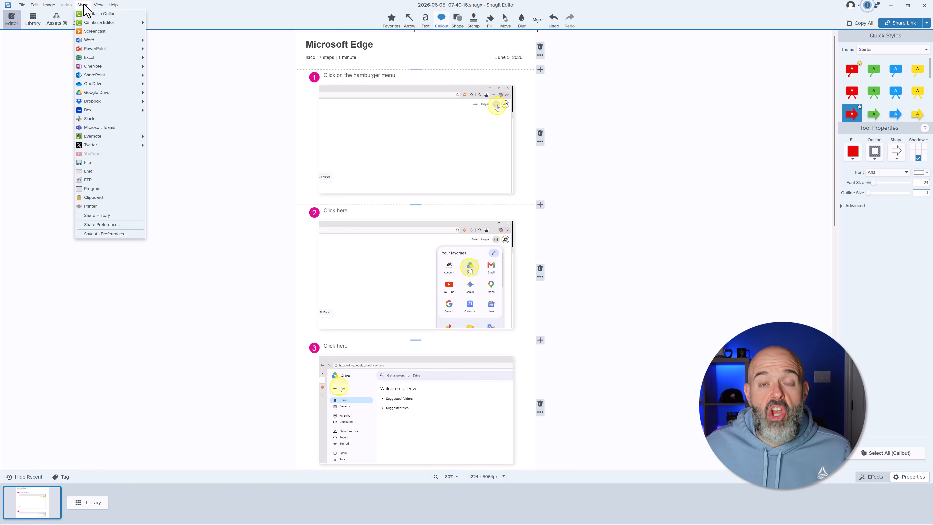
mouse_move(88, 42)
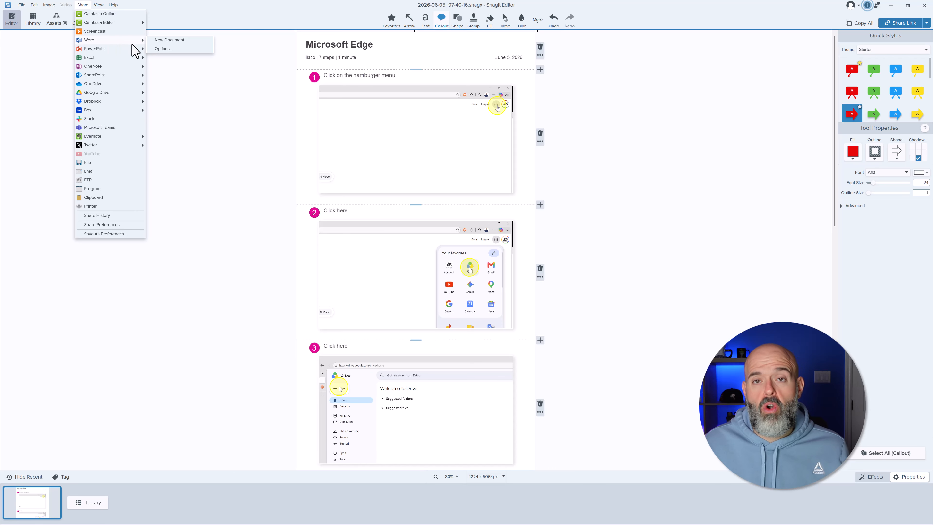
left_click(161, 41)
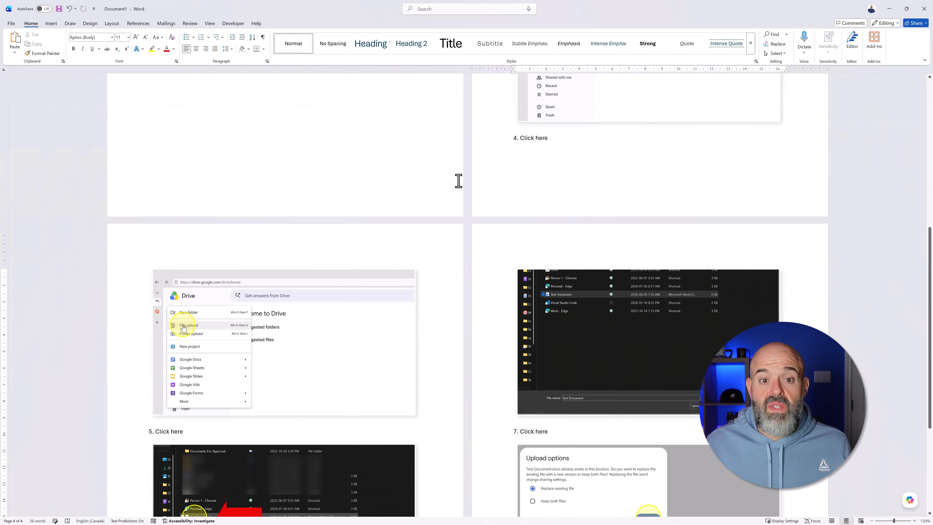
Examine the exported Word document, checking that its title text and step screenshots can be selected individually.
scroll(458, 191, "up", 10)
scroll(459, 206, "up", 3)
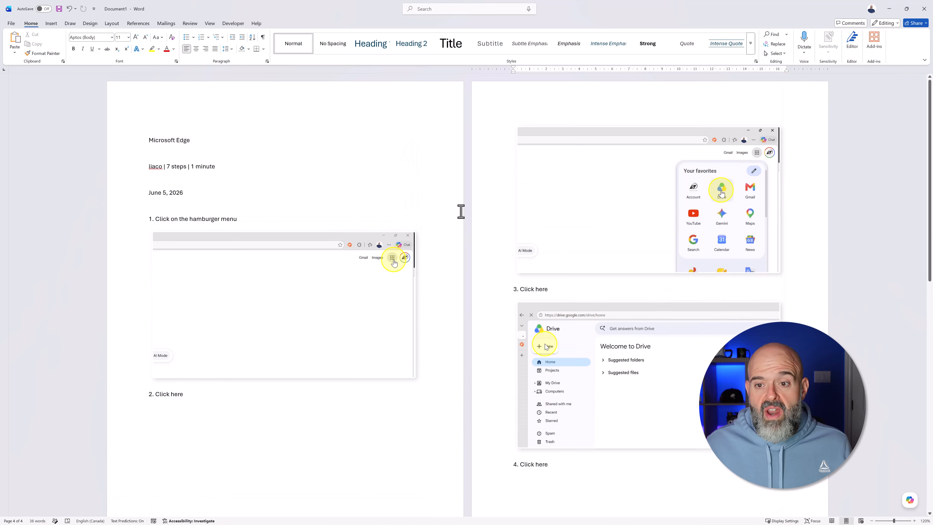
left_click(203, 146)
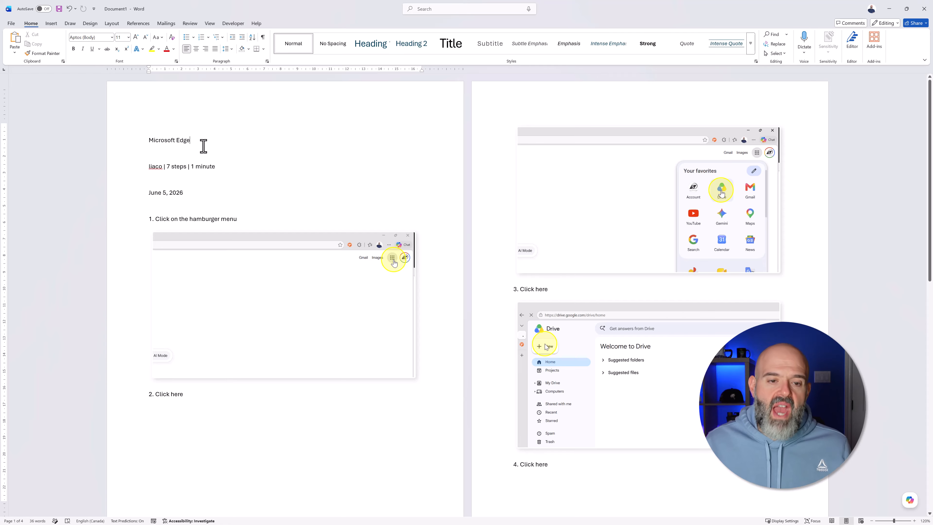
left_click(242, 350)
left_click(643, 193)
scroll(625, 239, "down", 1)
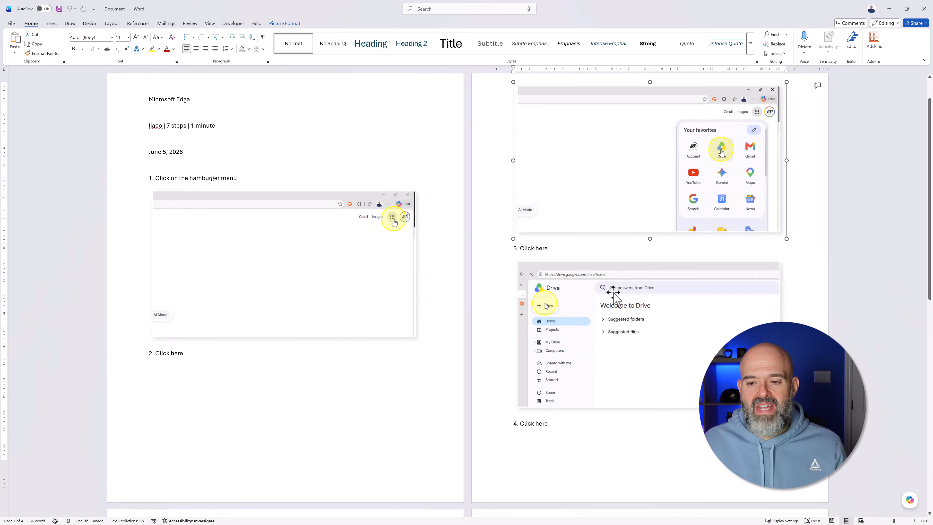
left_click(614, 294)
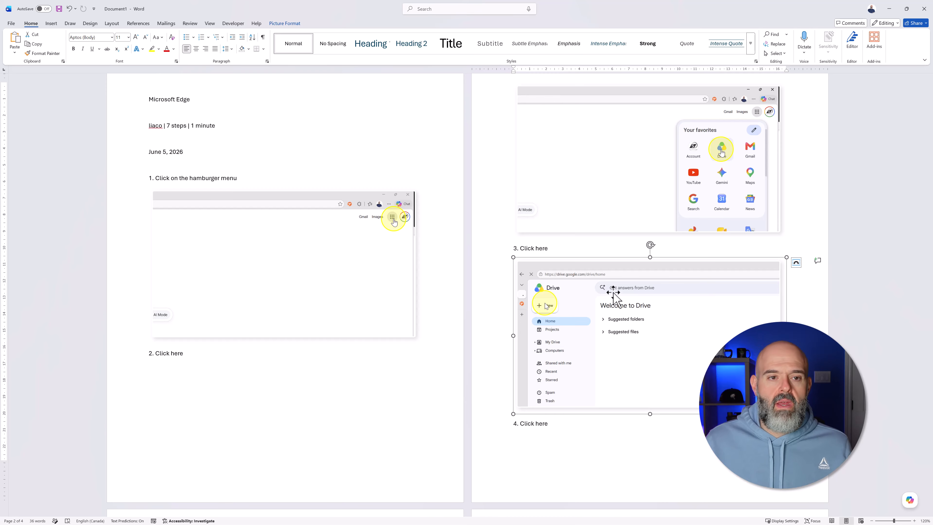
scroll(614, 294, "up", 1)
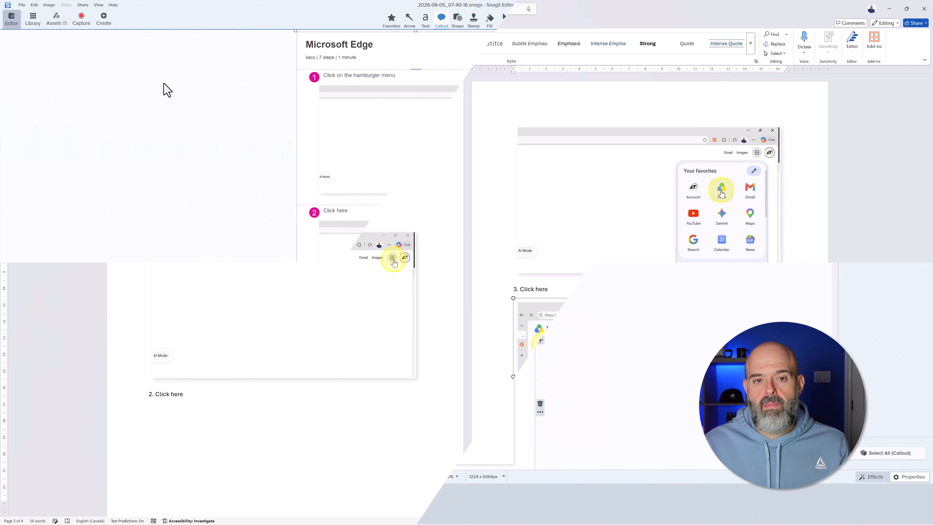
Switch back to Snagit Editor and open the PowerPoint sharing options for the captured guide.
left_click(82, 5)
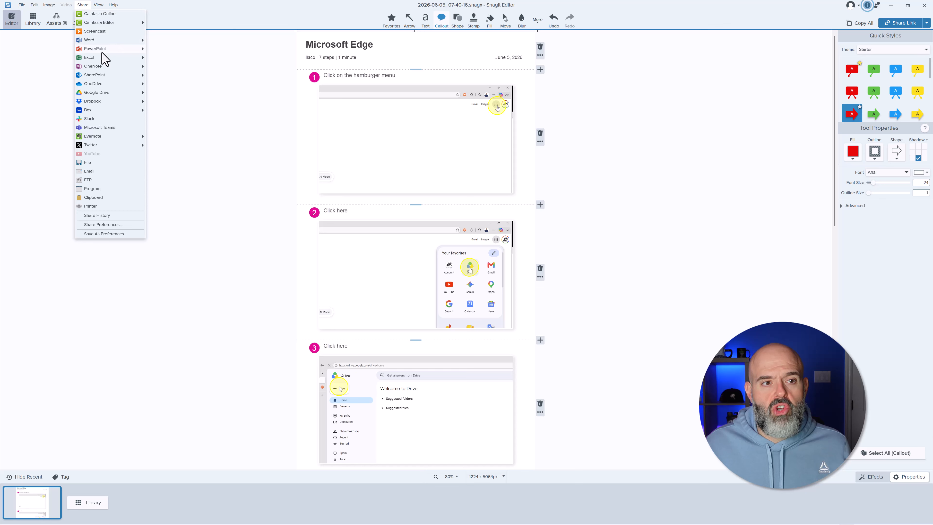
mouse_move(102, 50)
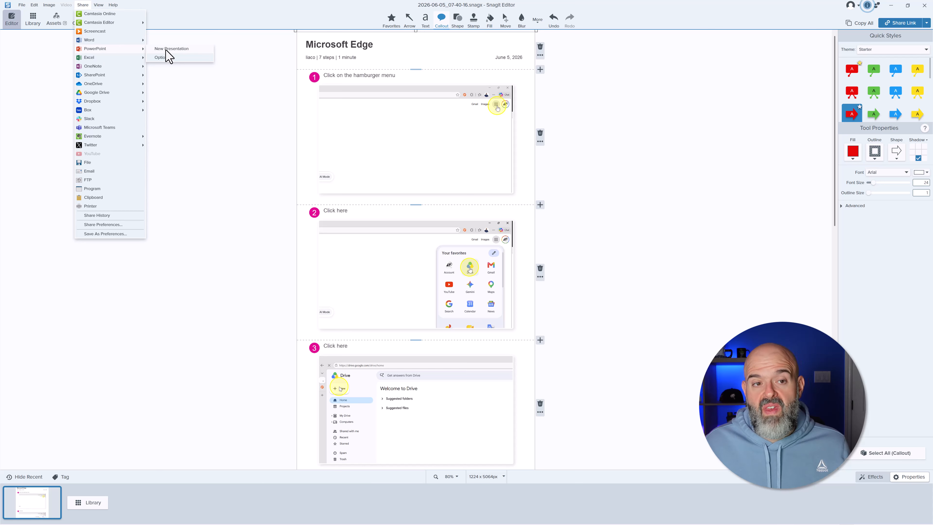